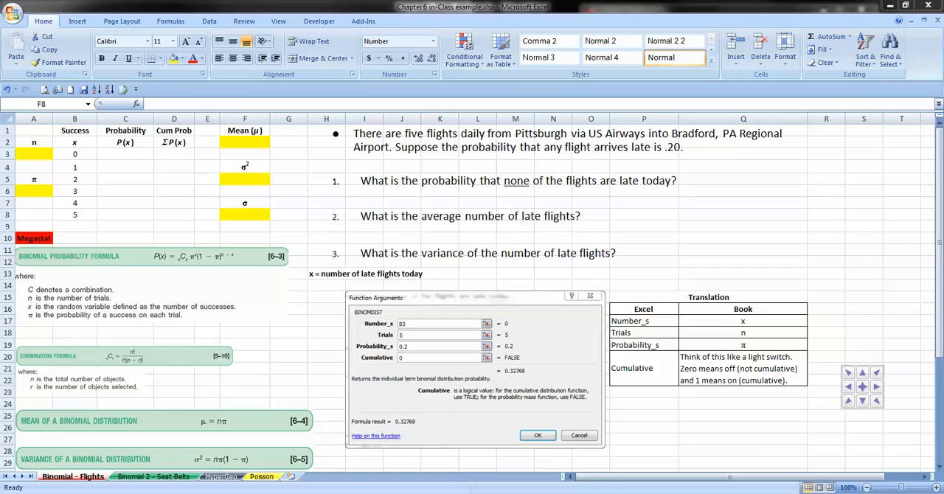
Step: Enter 5 for n in cell A3 and .20 for π in cell A6
click(34, 154)
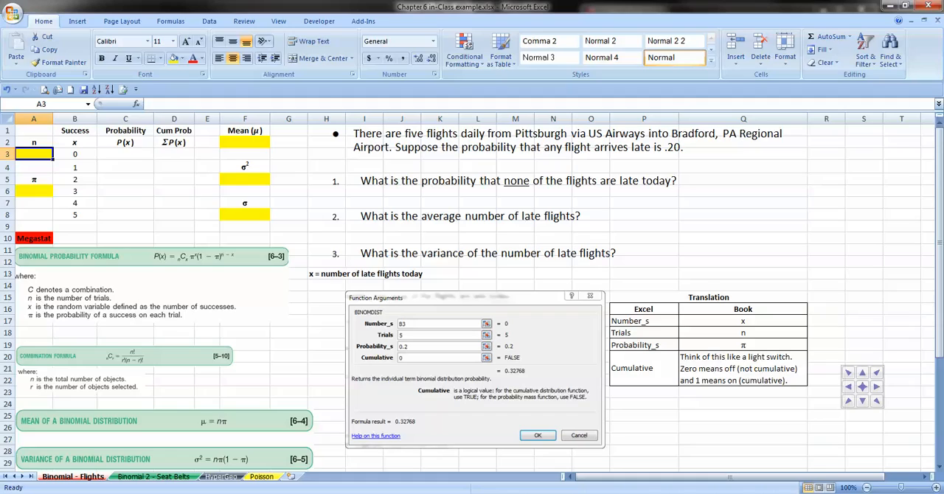
text(5)
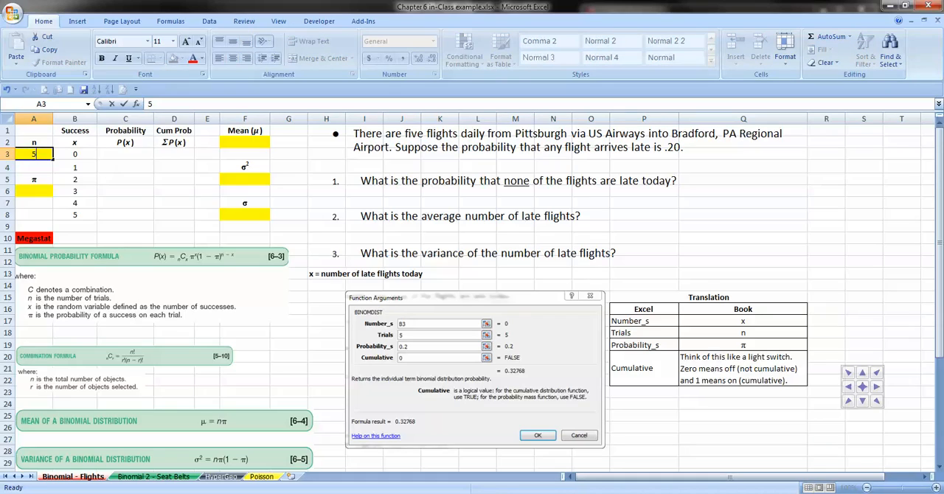
key(Return)
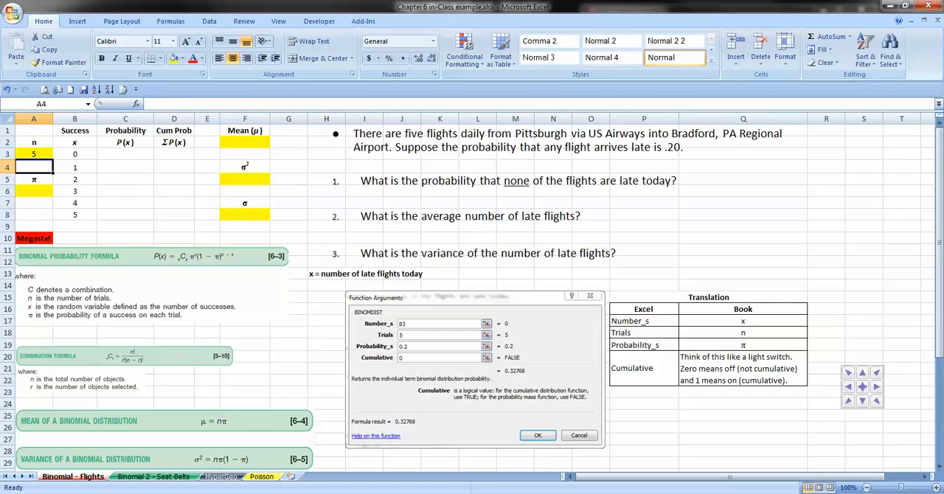
key(Down)
key(Down)
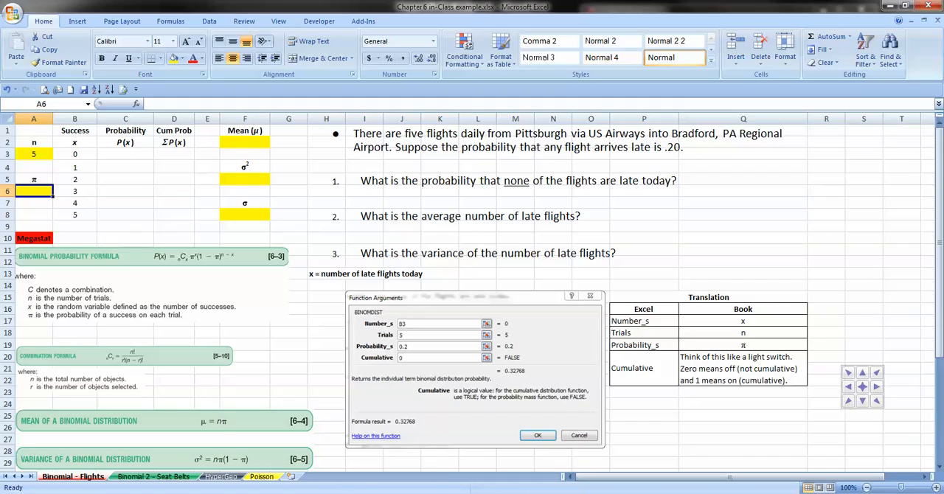
text(.20)
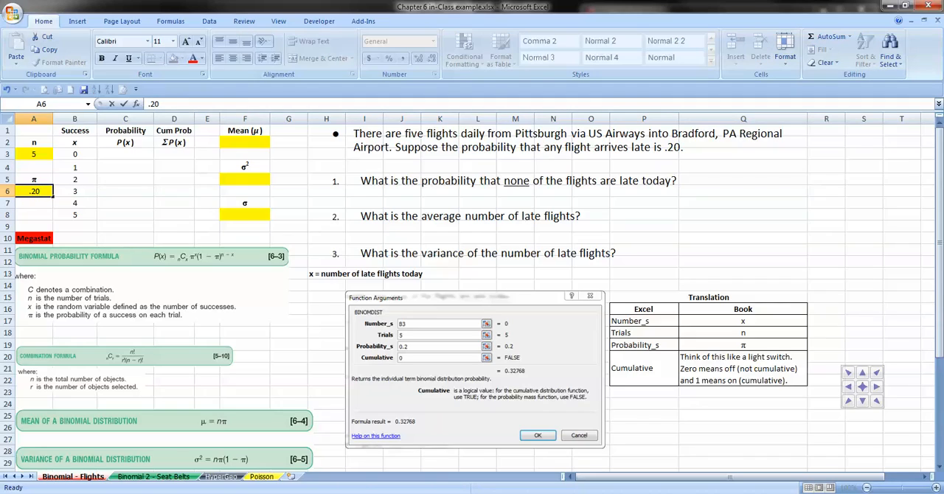
Step: Begin a BINOMDIST formula in cell C3 and open its function arguments
click(126, 154)
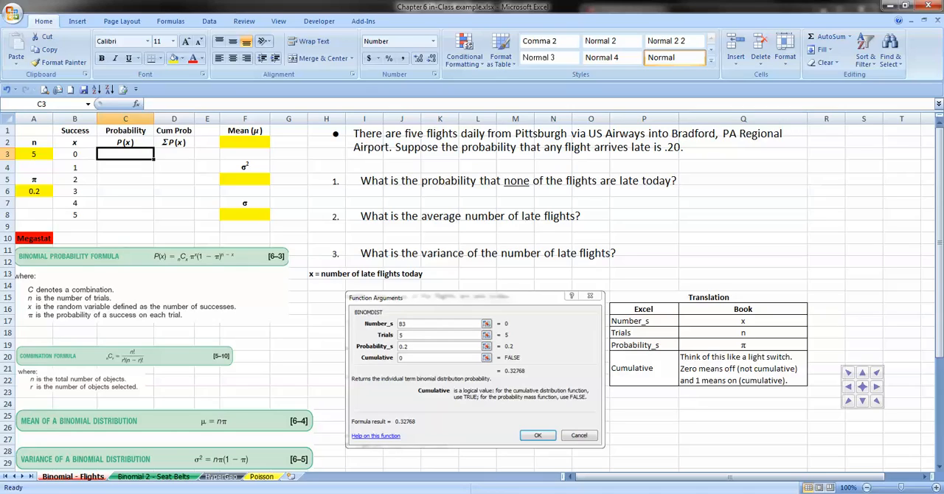
text(=)
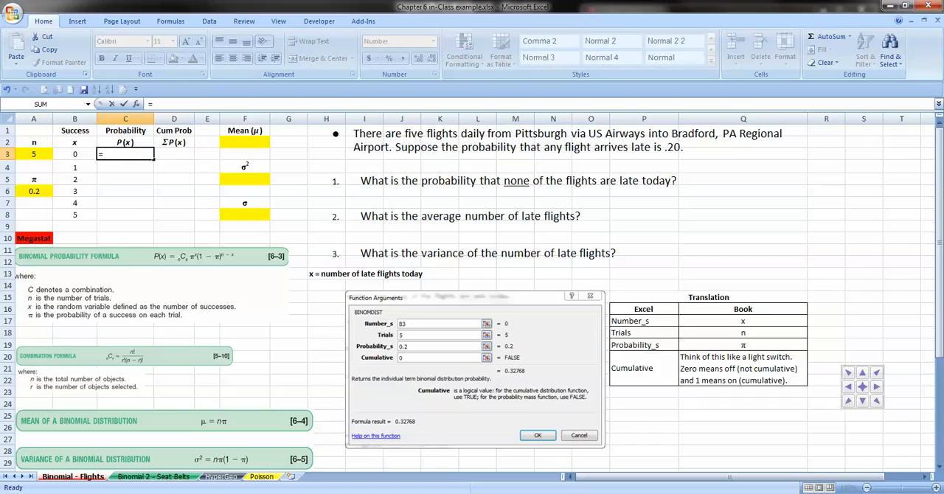
text(bio)
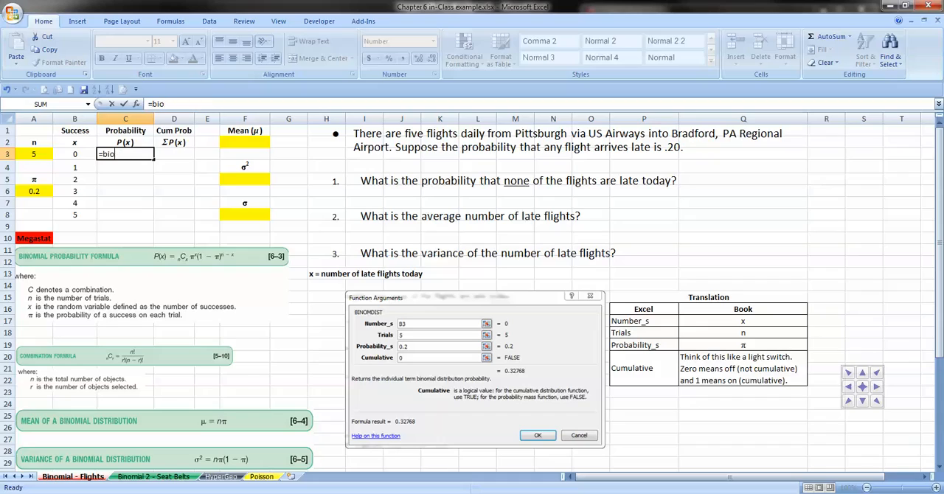
key(BackSpace)
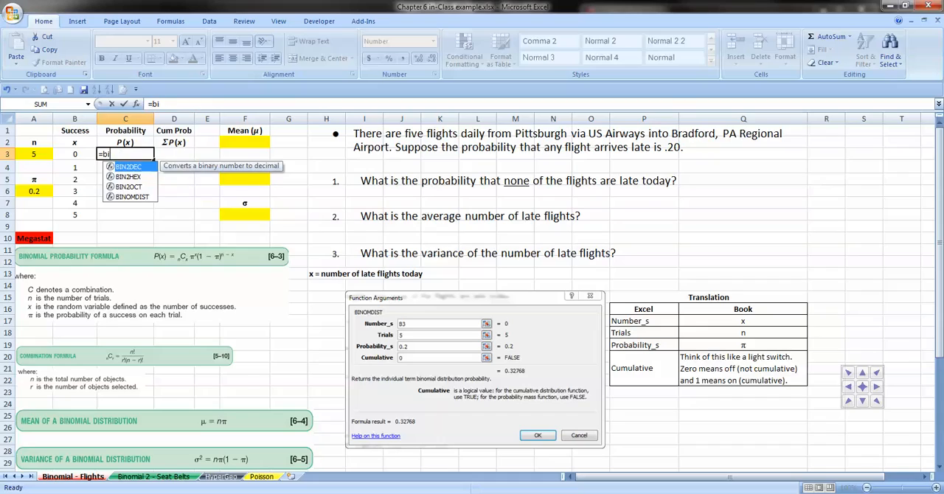
text(nom)
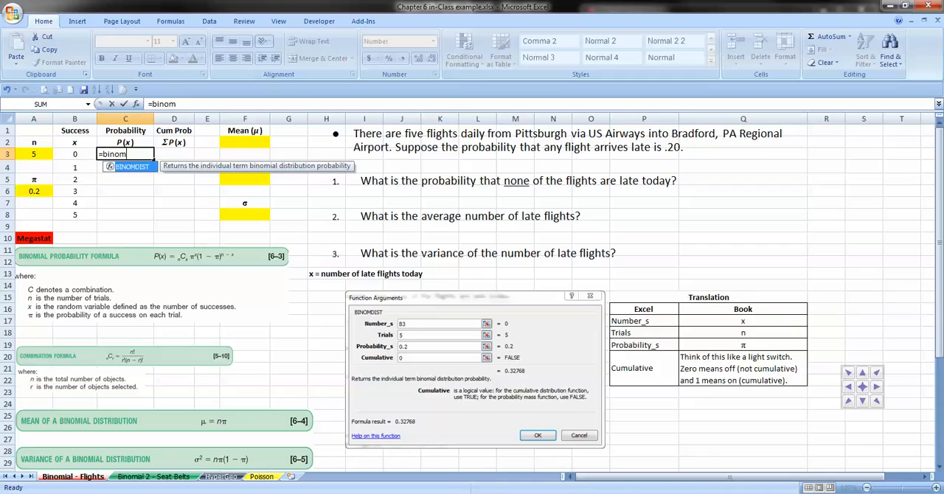
key(Tab)
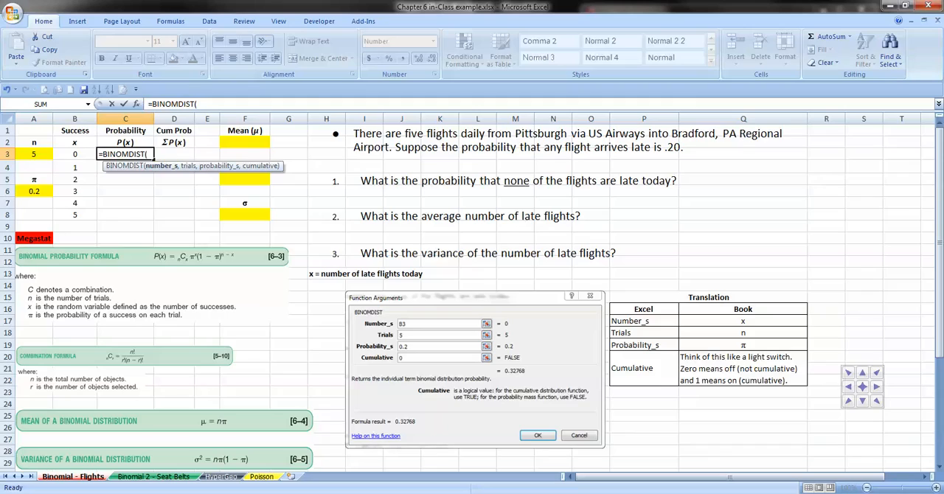
click(136, 104)
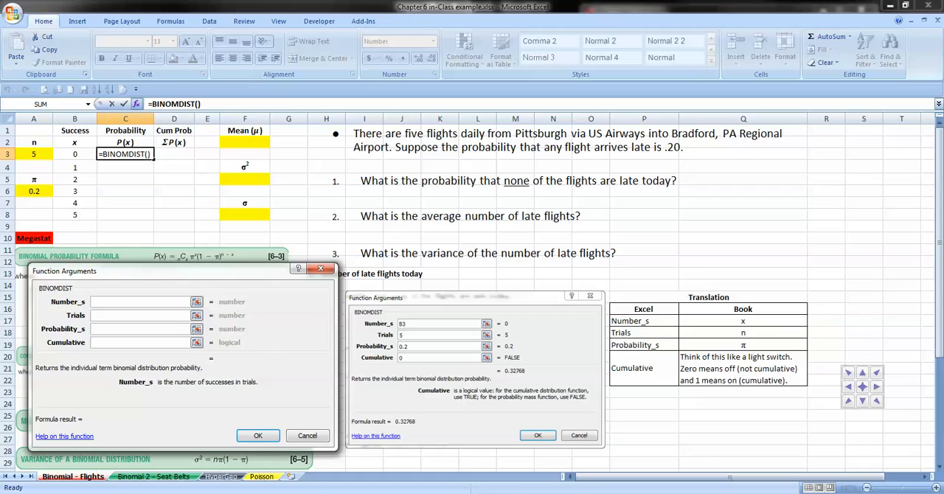
drag(169, 271, 163, 274)
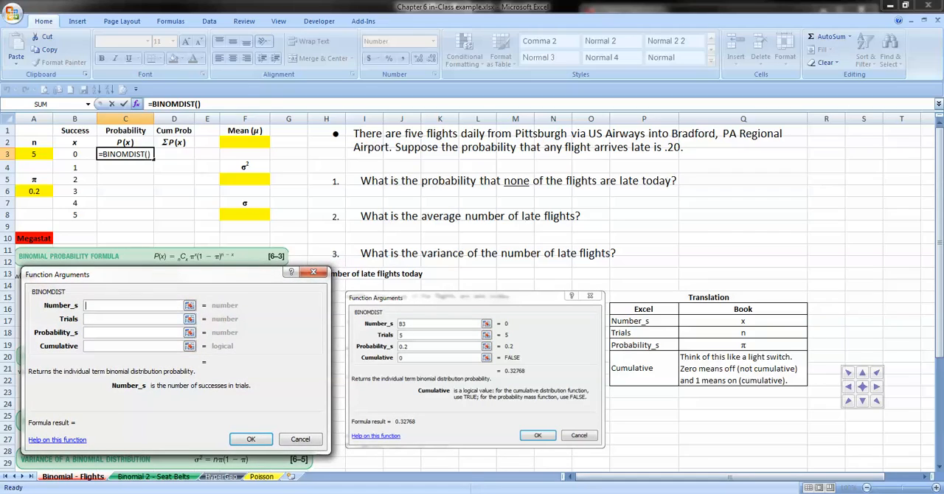
Step: Set the C3 formula's Number_s argument to cell B3 and its Trials argument to 5
click(133, 319)
click(133, 332)
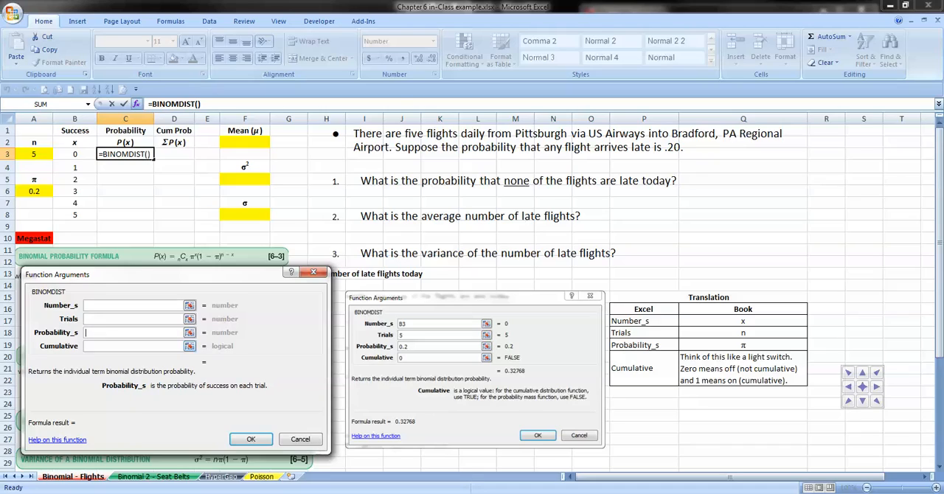
click(133, 346)
click(133, 305)
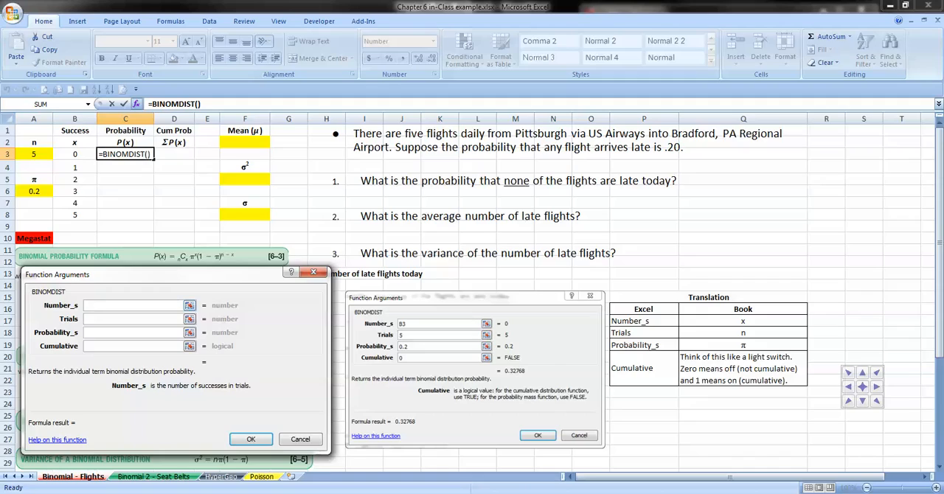
text(0)
key(BackSpace)
click(75, 155)
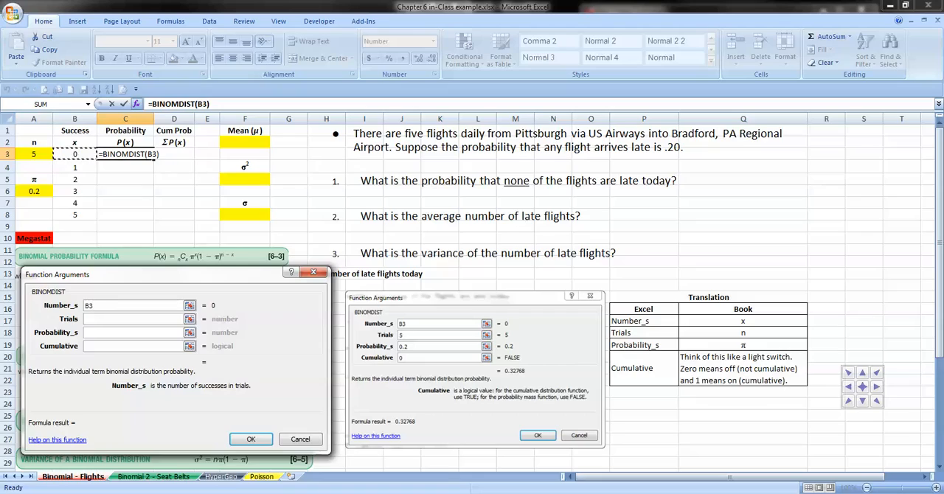
key(Tab)
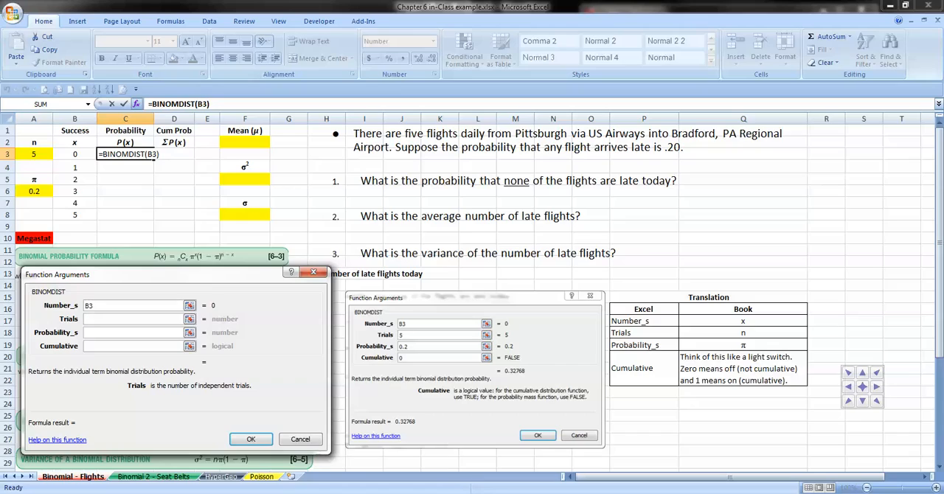
text(5)
key(Tab)
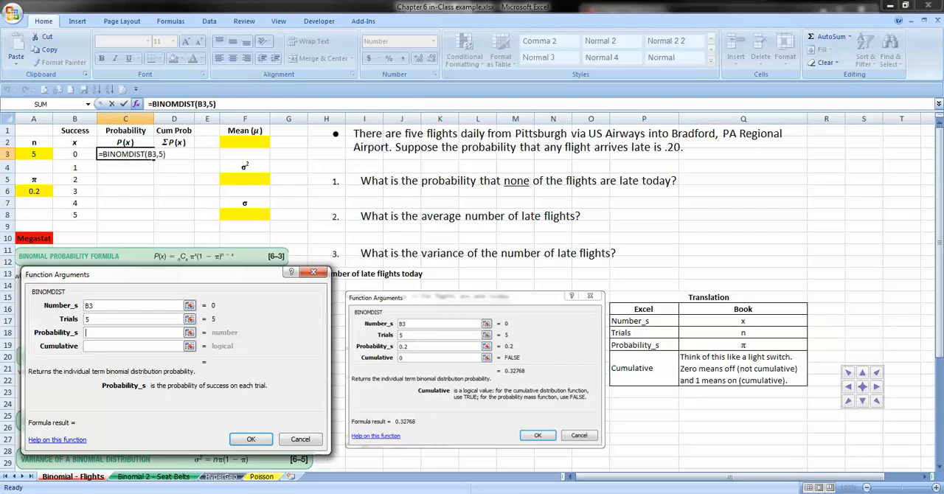
Step: Complete the C3 formula with Probability_s .20 and Cumulative 0, and fill it down to C8
text(.20)
key(Tab)
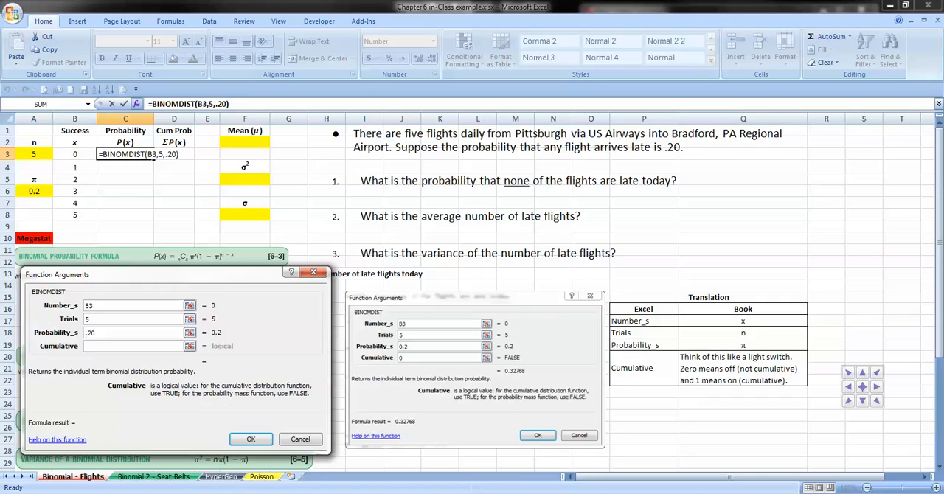
text(1)
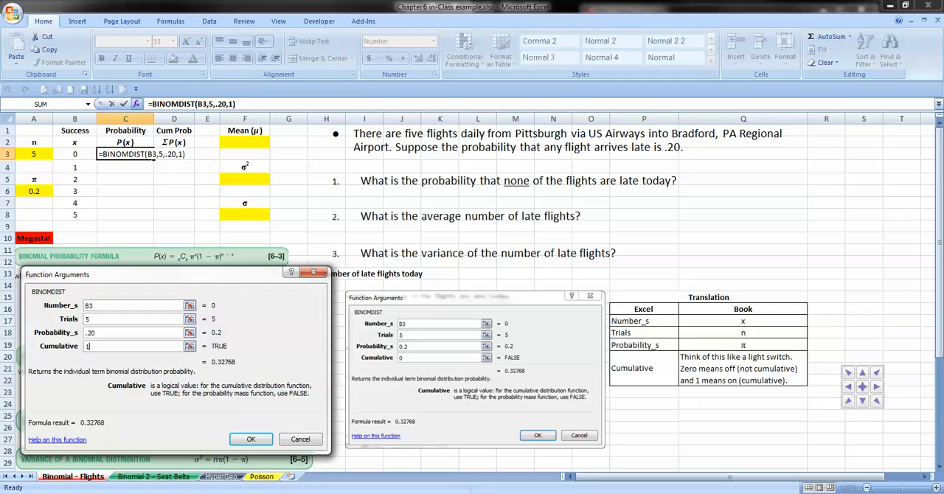
key(BackSpace)
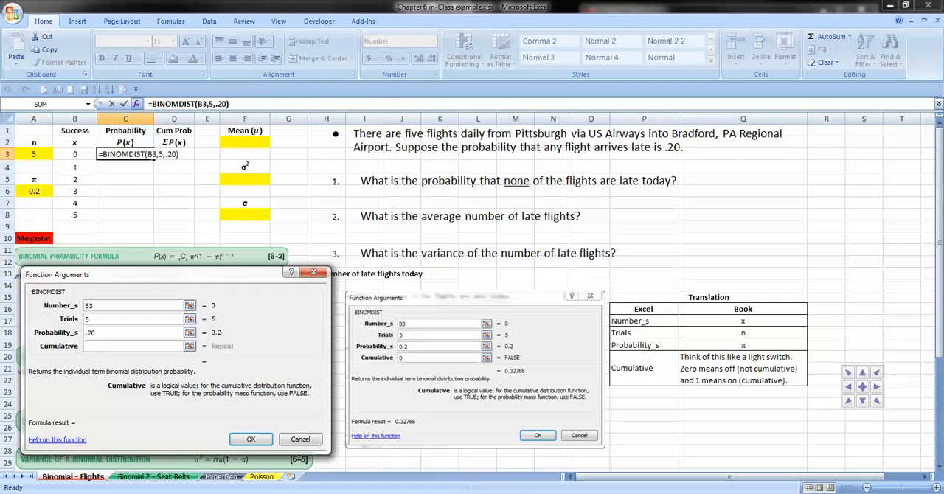
text(0)
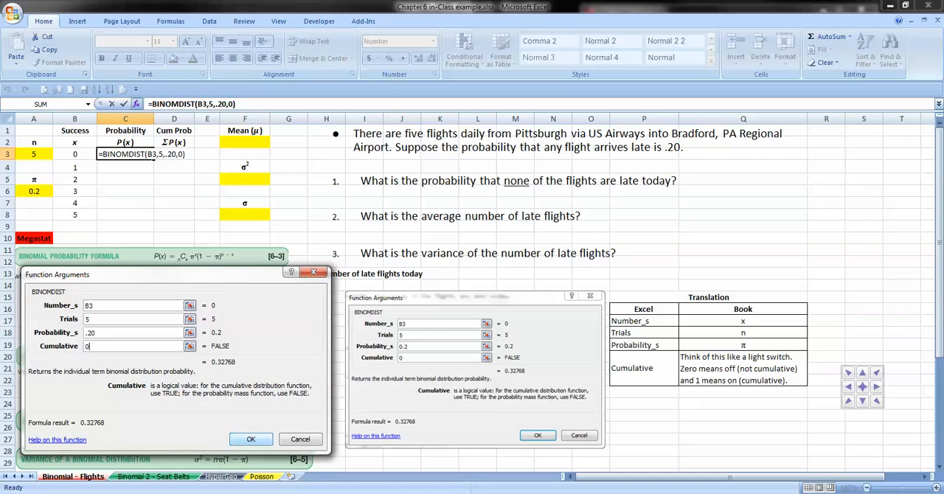
key(Return)
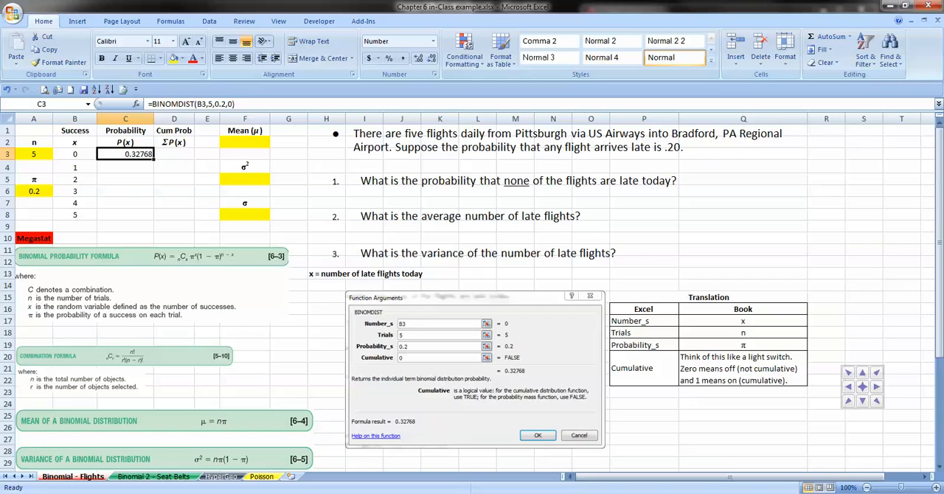
drag(155, 160, 154, 217)
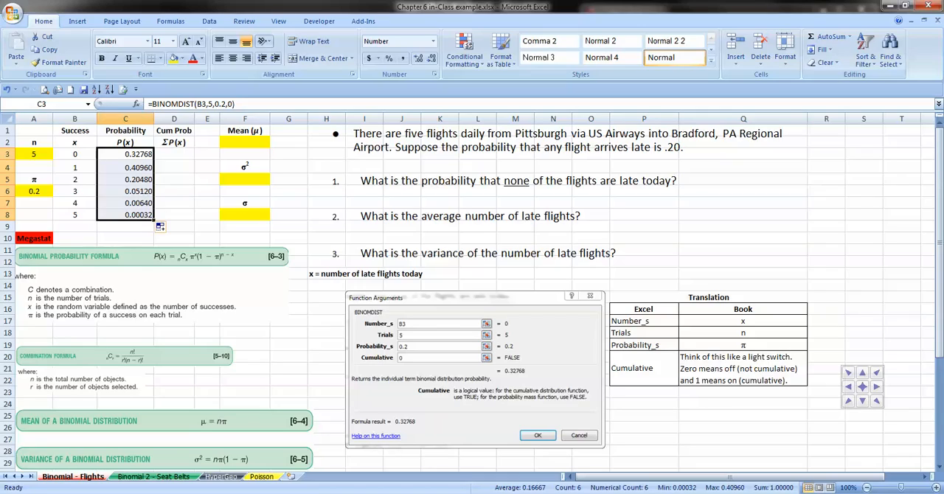
Step: Begin a BINOMDIST formula in cell D3 for the cumulative probability and open its function arguments
click(174, 154)
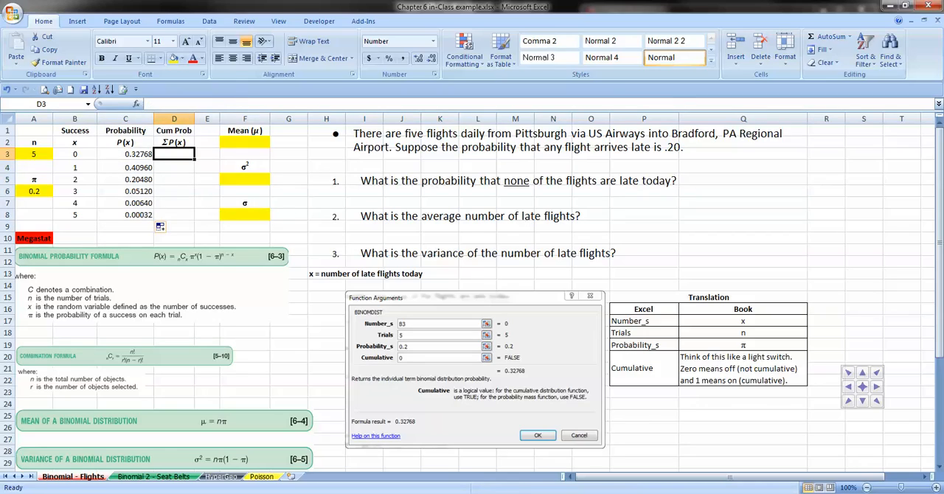
click(136, 104)
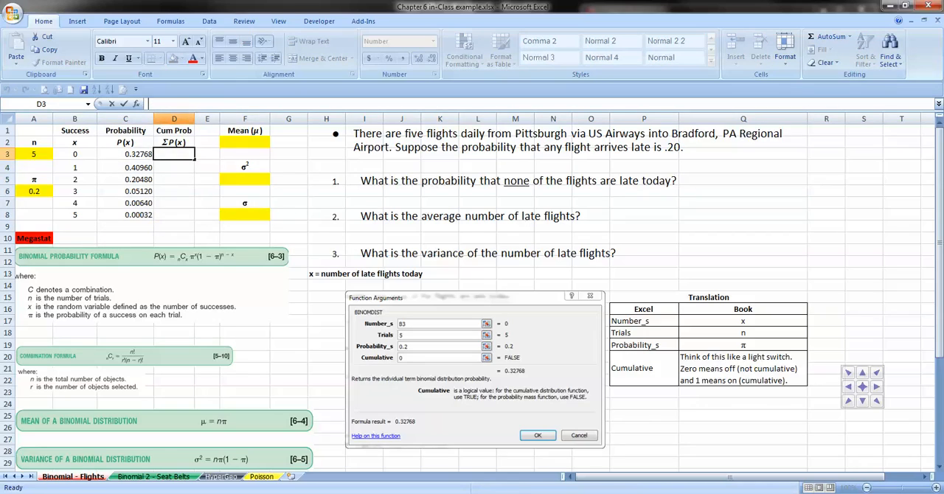
text(=bion)
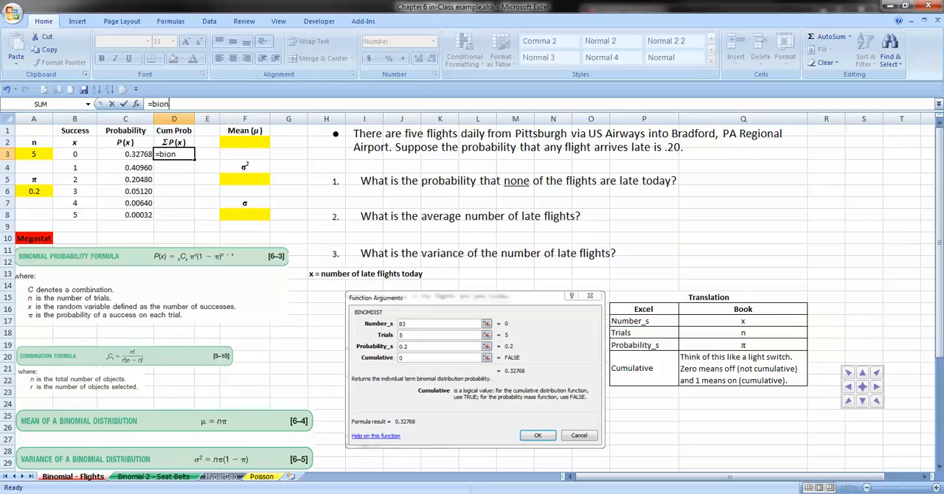
key(BackSpace)
key(BackSpace)
text(n)
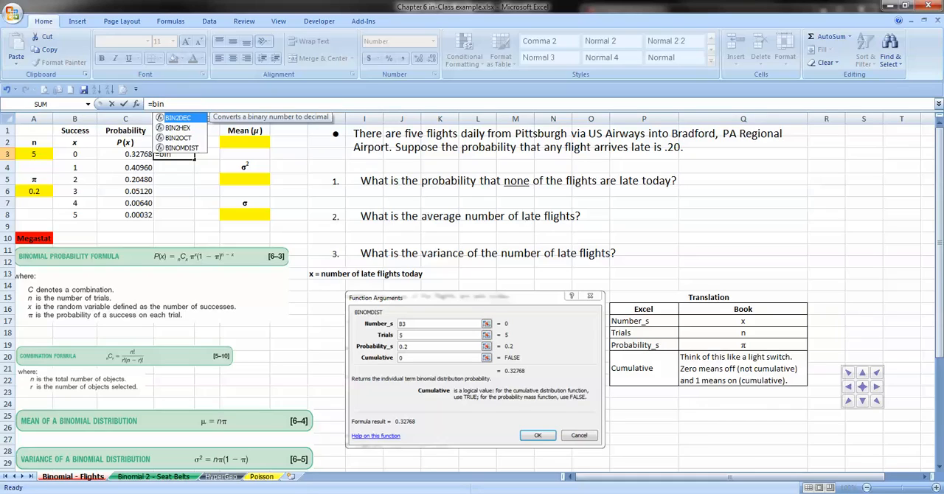
text(o)
key(Tab)
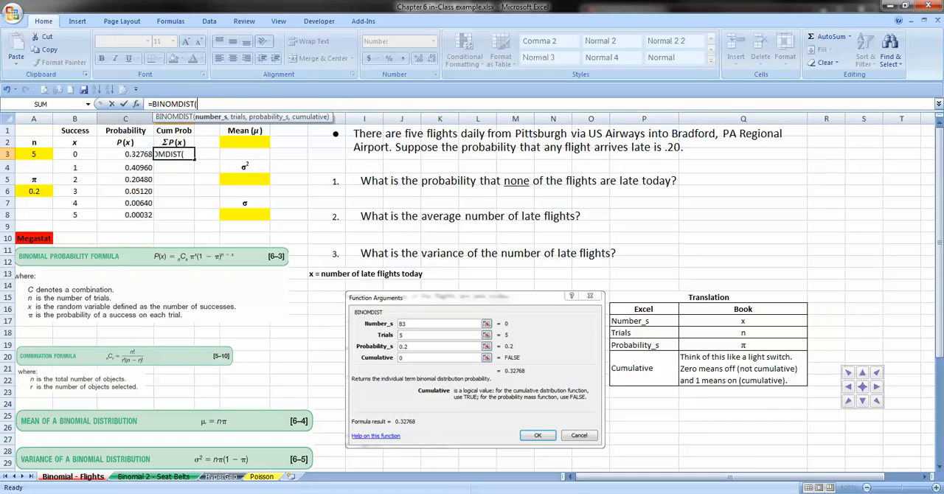
click(135, 104)
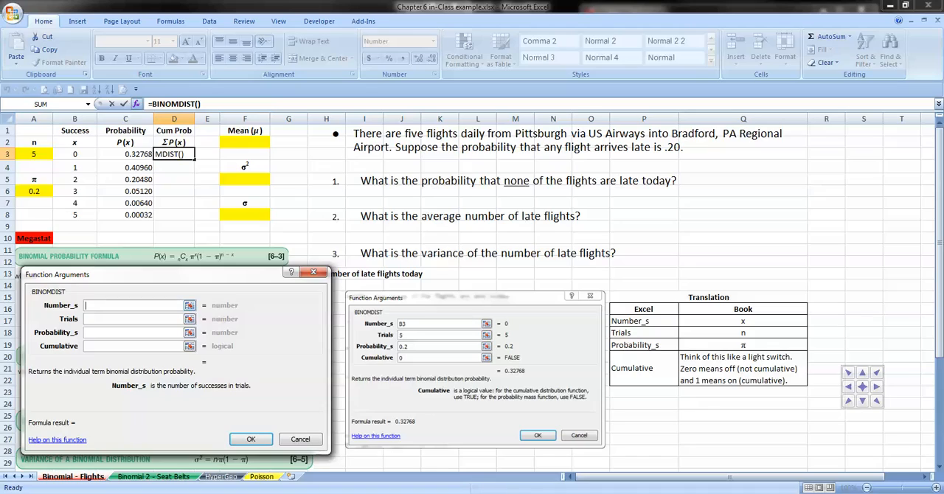
Step: Complete the D3 formula with Number_s B3, Trials 5, Probability_s .2 and Cumulative 1, and fill it down to D8
click(74, 154)
click(133, 319)
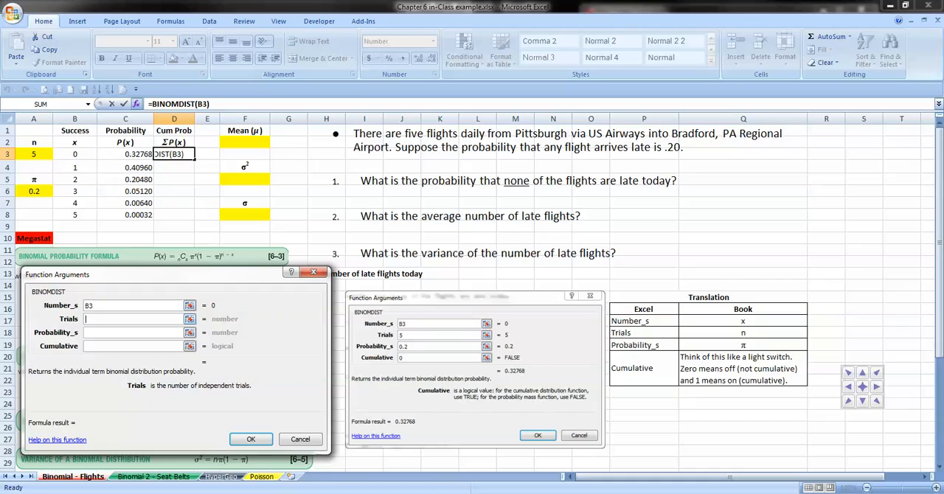
text(5)
key(Tab)
text(.2)
key(Tab)
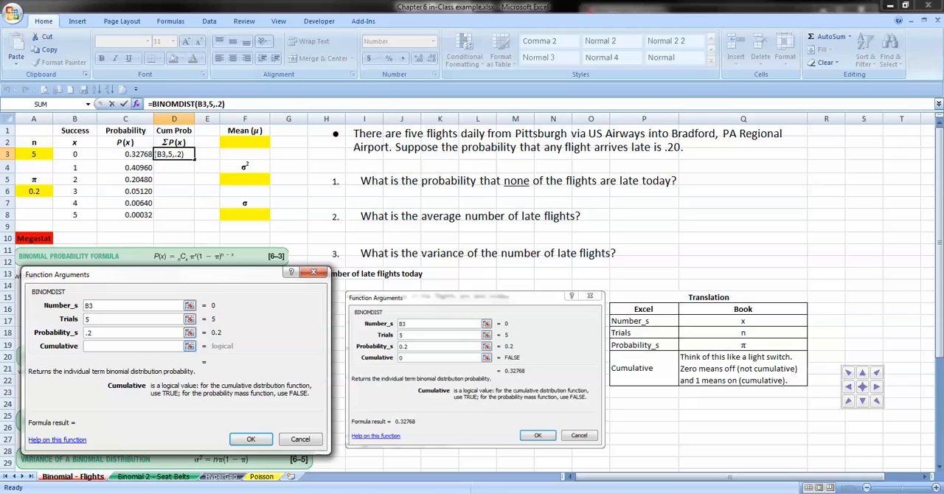
text(1)
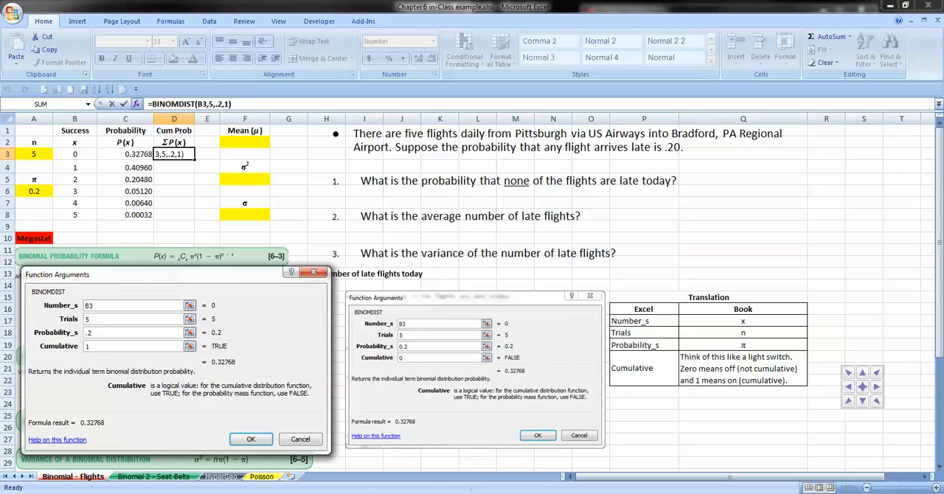
key(Return)
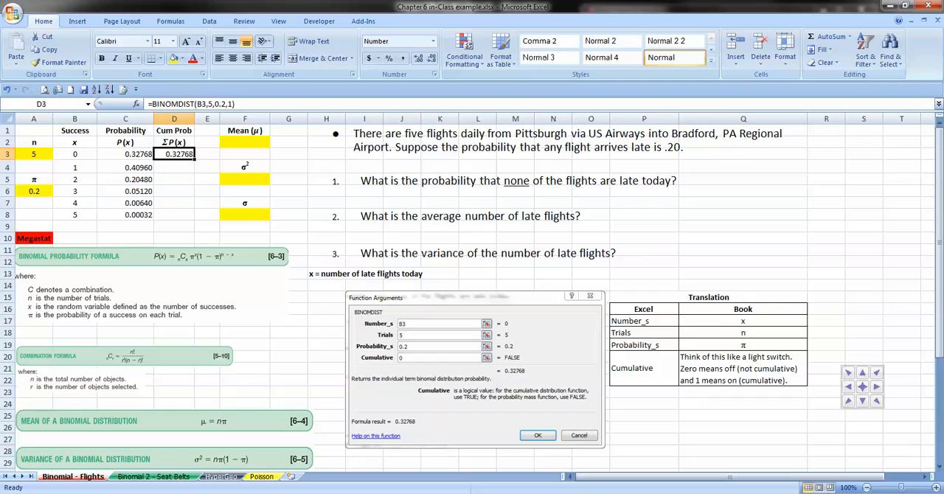
drag(195, 159, 194, 218)
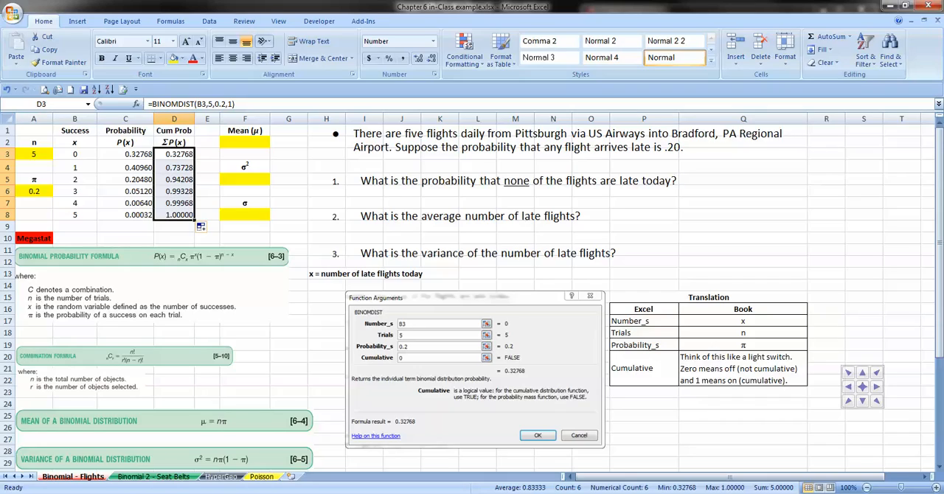
click(125, 154)
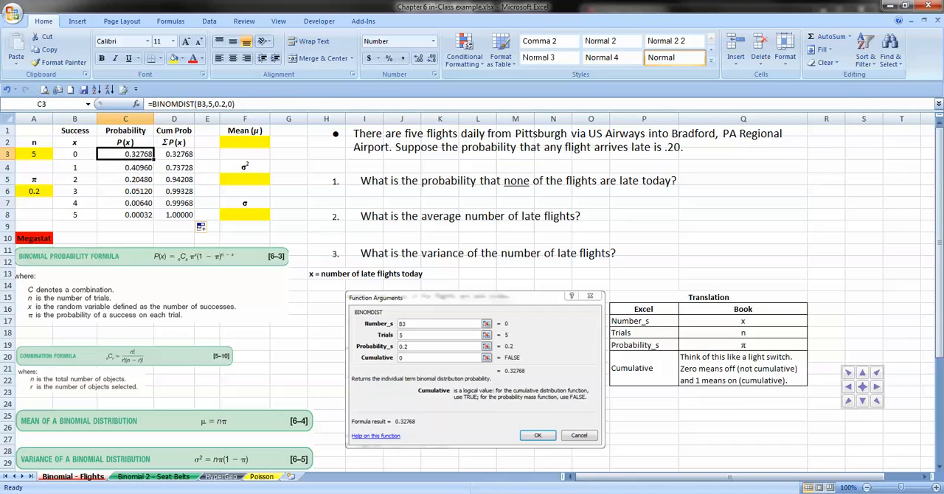
Step: Highlight cell C3, the probability of zero late flights, with a yellow fill
click(174, 58)
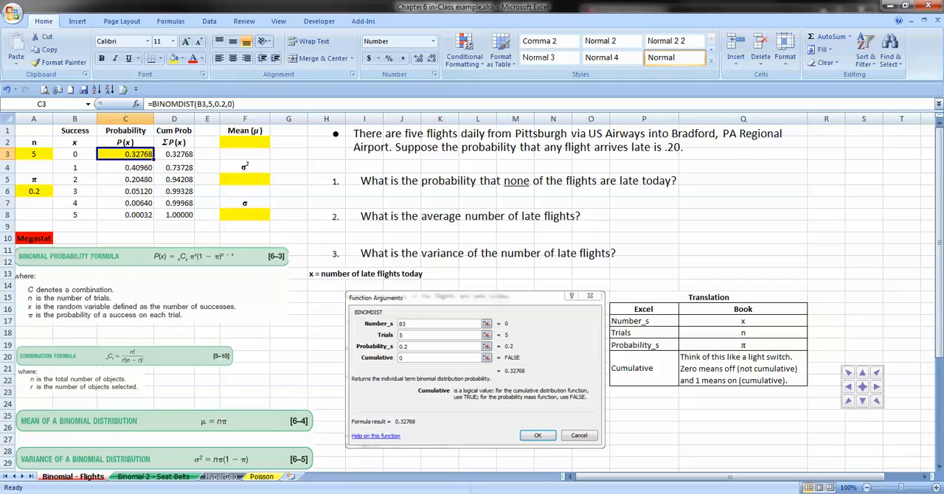
click(125, 202)
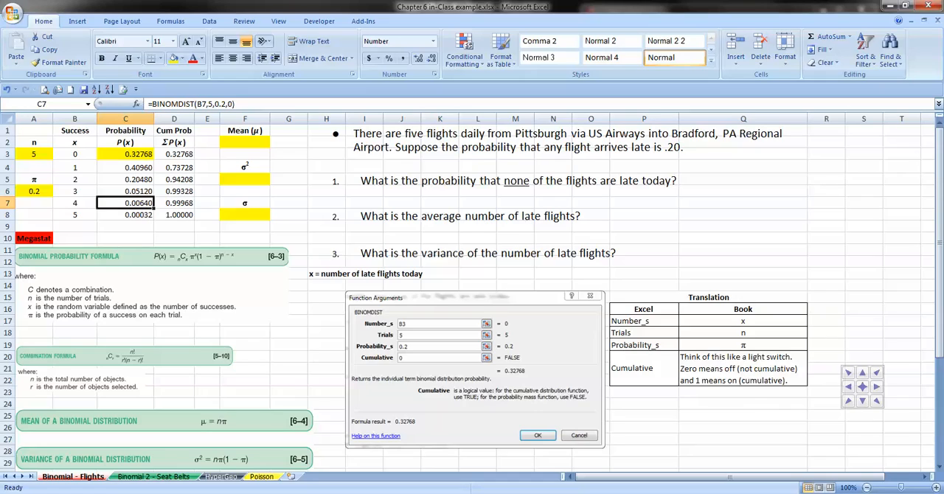
Step: Compute the mean in cell F2 as n times π with the formula =A3*A6
click(245, 143)
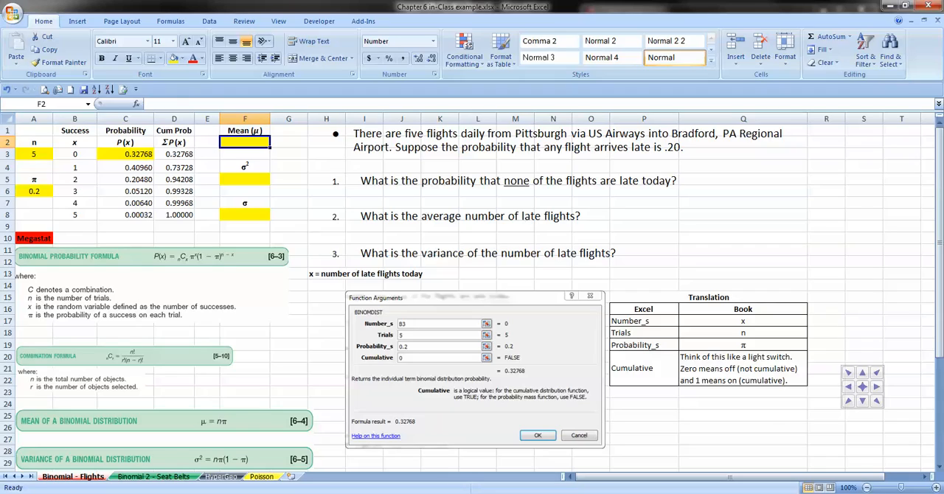
text(=)
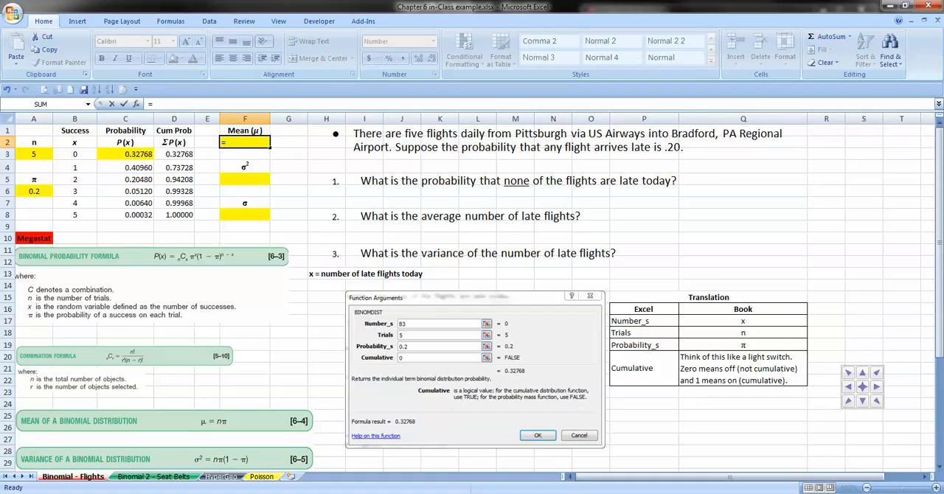
click(34, 154)
text(*)
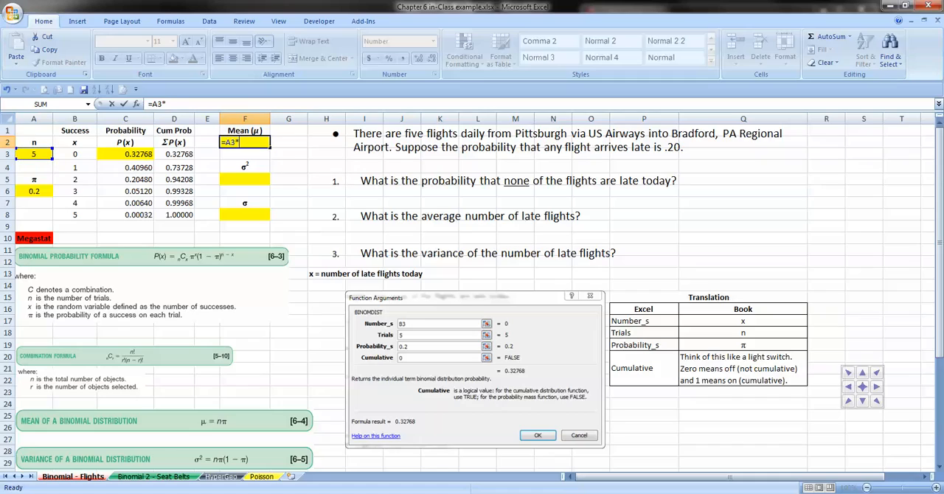
click(34, 191)
key(Return)
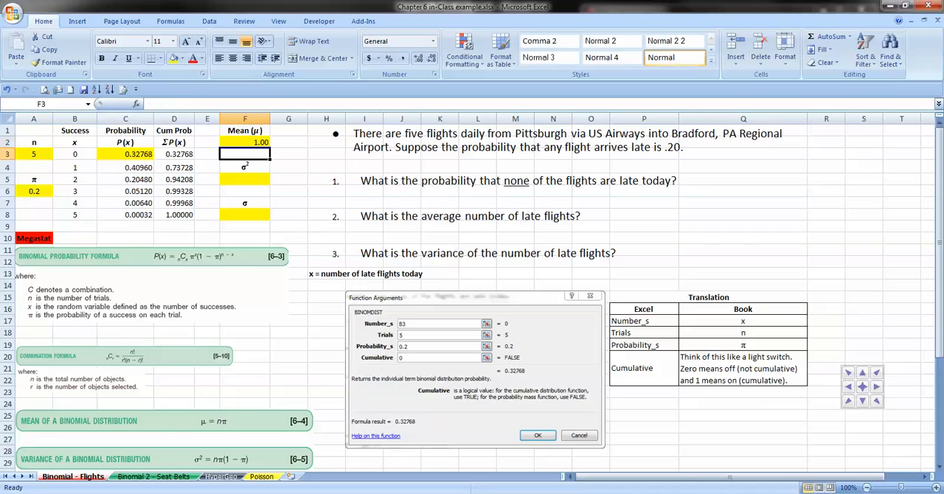
Step: Compute the variance in cell F5 with the formula =A3*A6*(1-A6), accepting the proposed closing-parenthesis correction
key(Down)
key(Down)
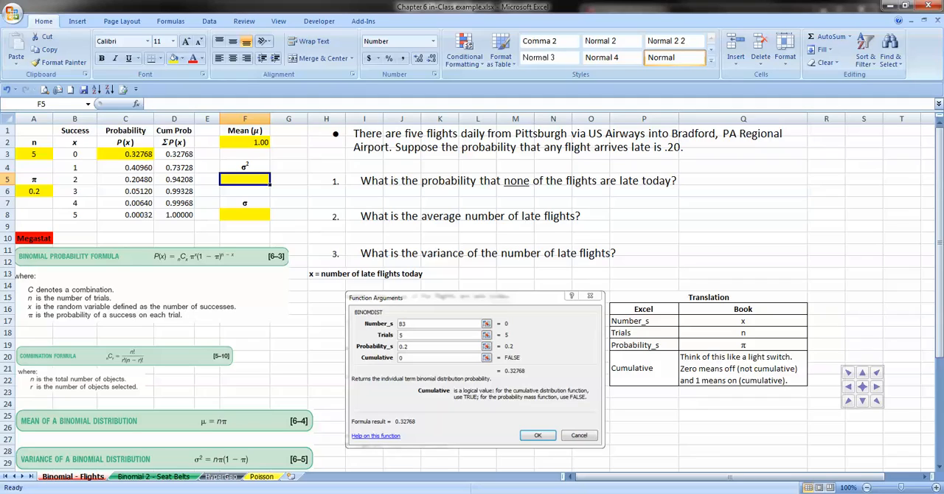
text(=)
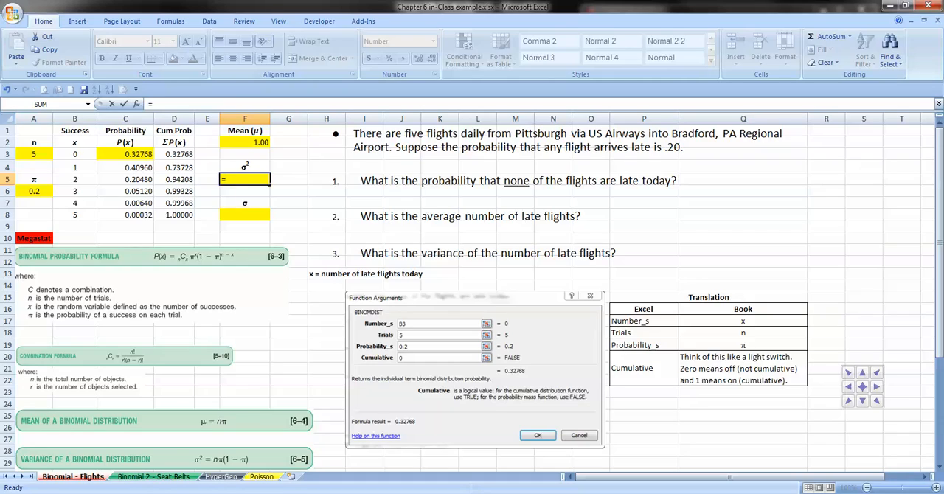
click(34, 154)
text(*)
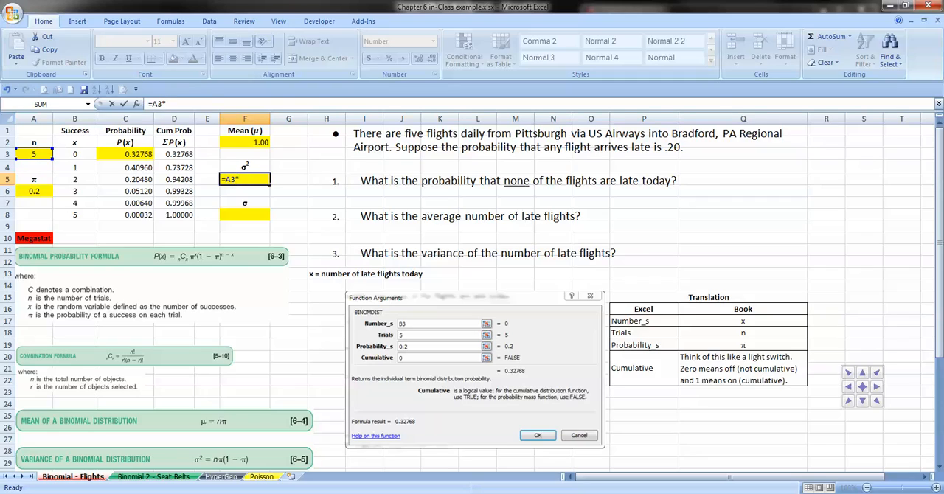
click(34, 191)
text(*(1-)
click(34, 191)
key(Return)
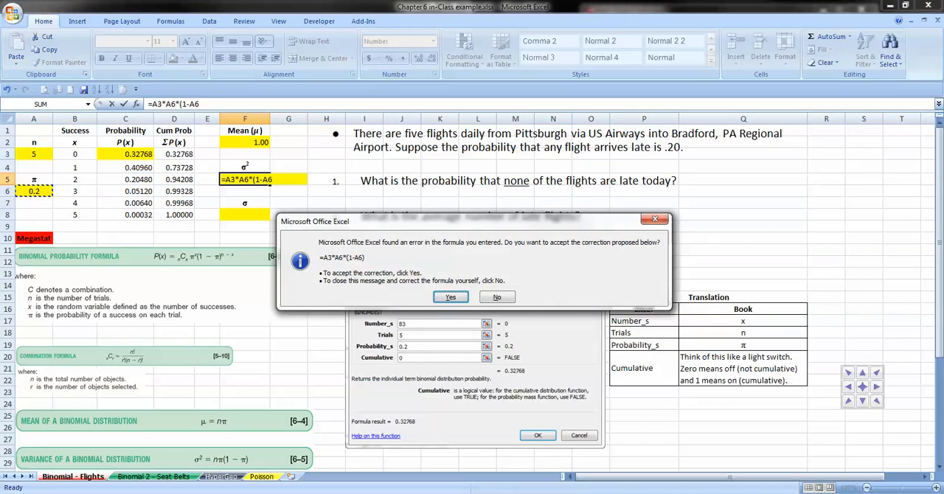
key(Return)
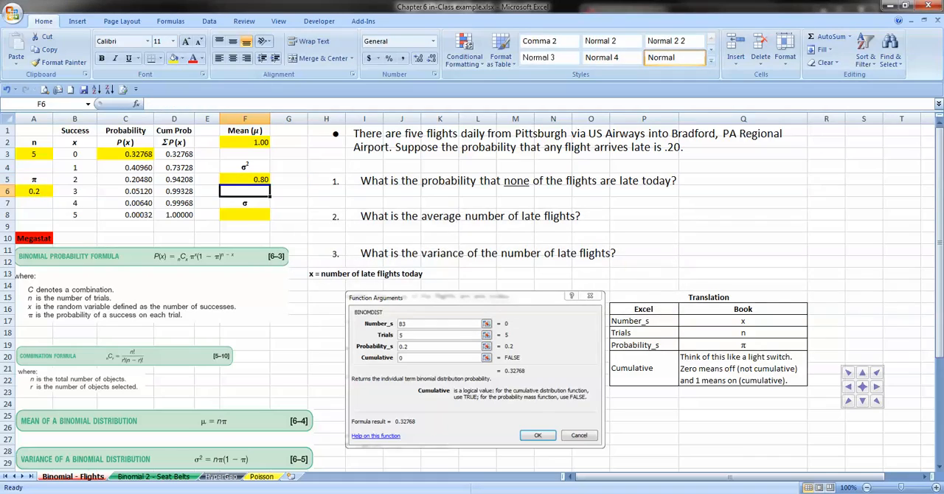
Step: Compute the standard deviation in cell F8 as the square root of the variance in F5, using SQRT
key(Down)
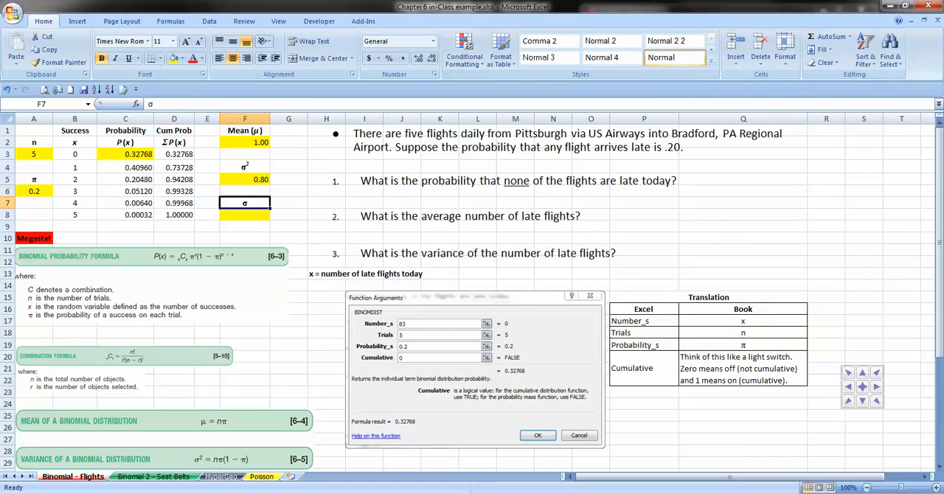
key(Down)
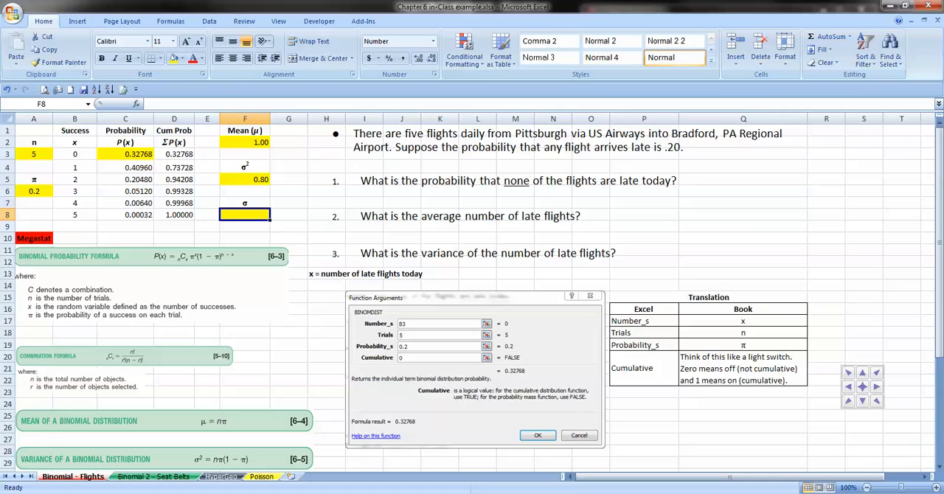
text(=)
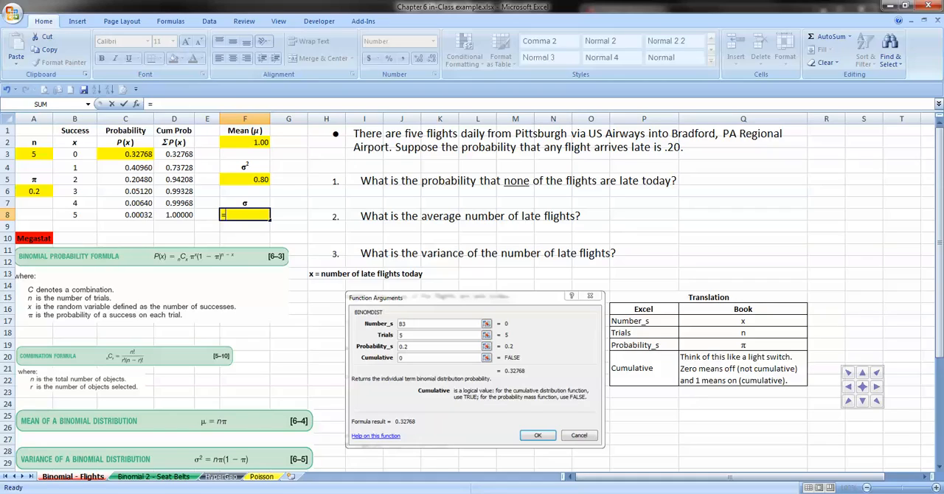
text(sqrt)
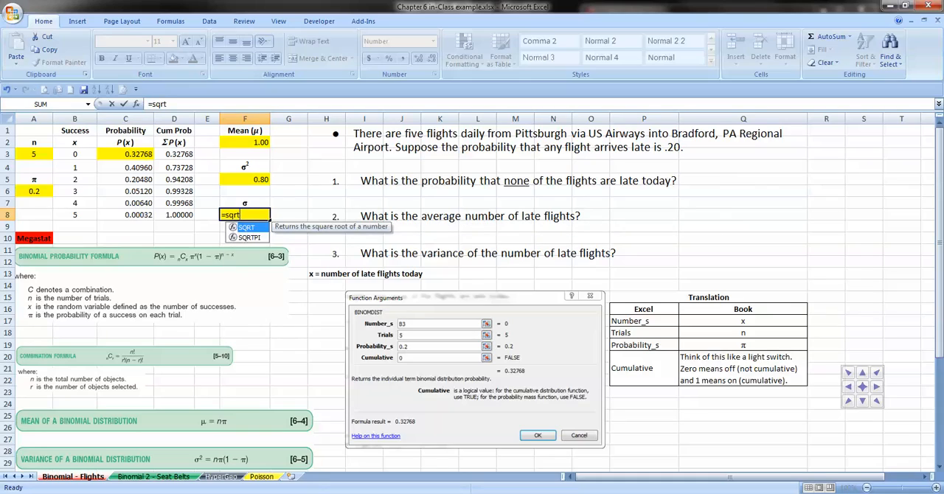
key(Tab)
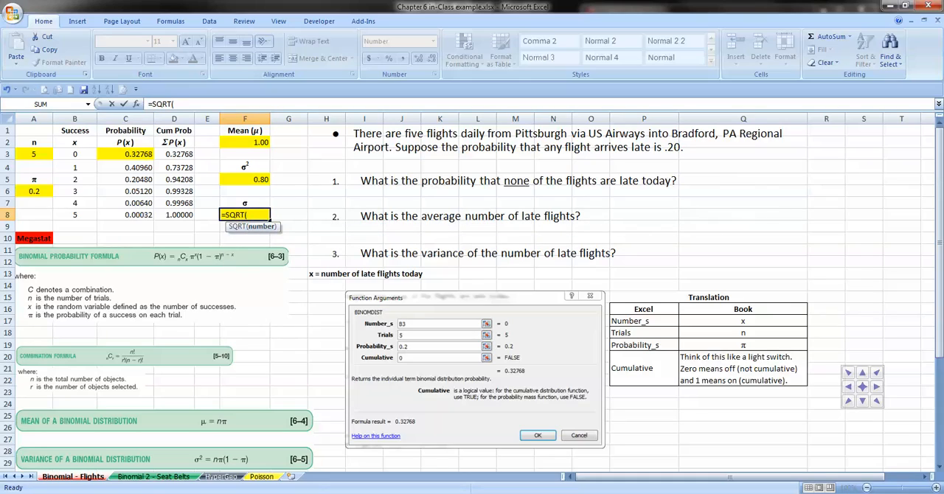
click(255, 180)
key(Return)
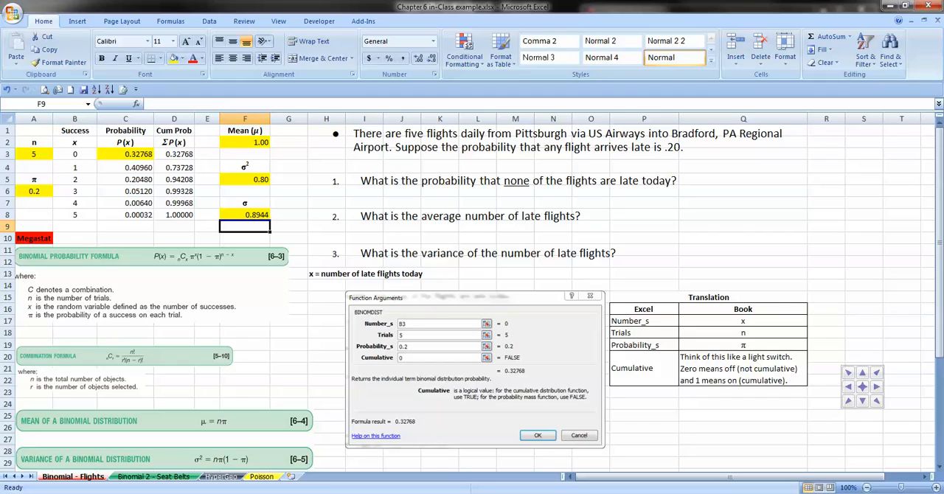
Step: Generate a MegaStat discrete binomial distribution with 5 trials, probability of occurrence .2 and the graph displayed
click(363, 21)
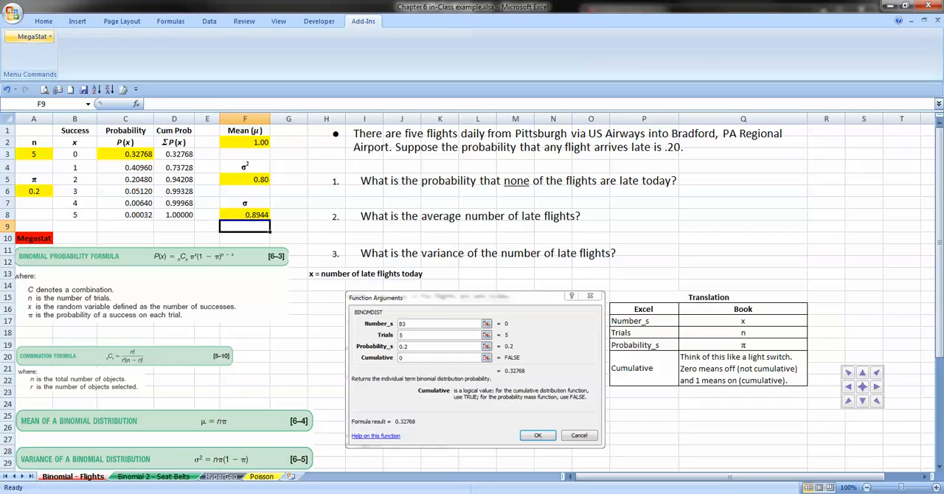
click(32, 36)
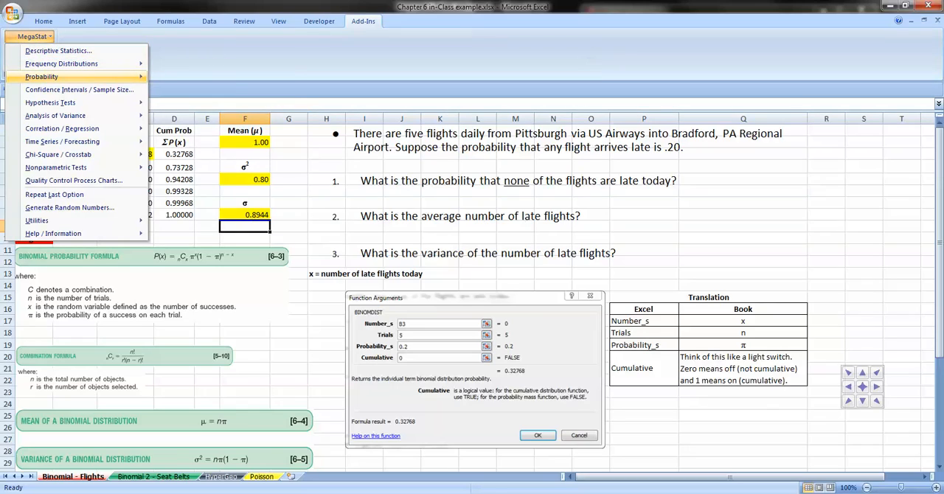
mouse_move(77, 77)
click(220, 91)
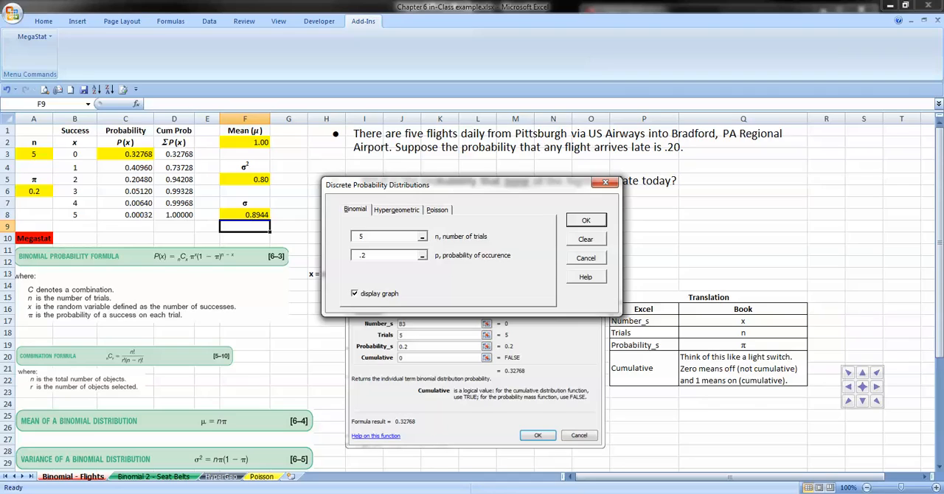
key(Return)
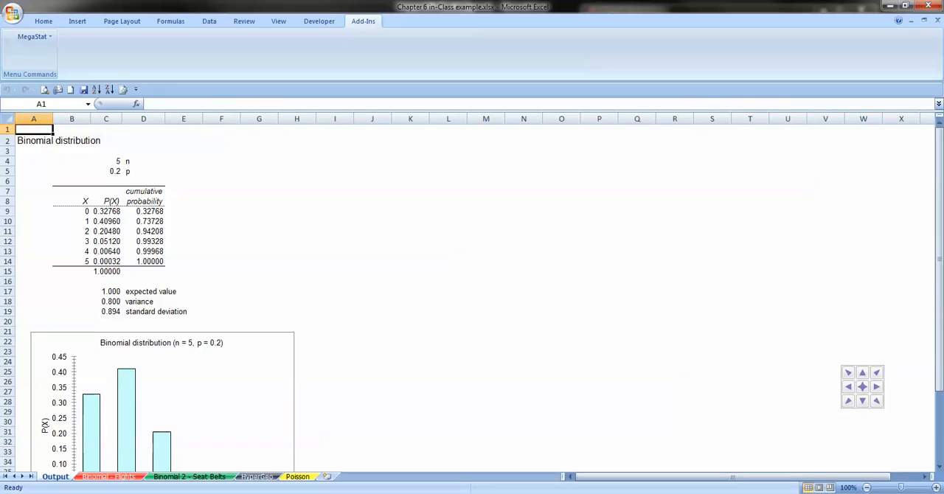